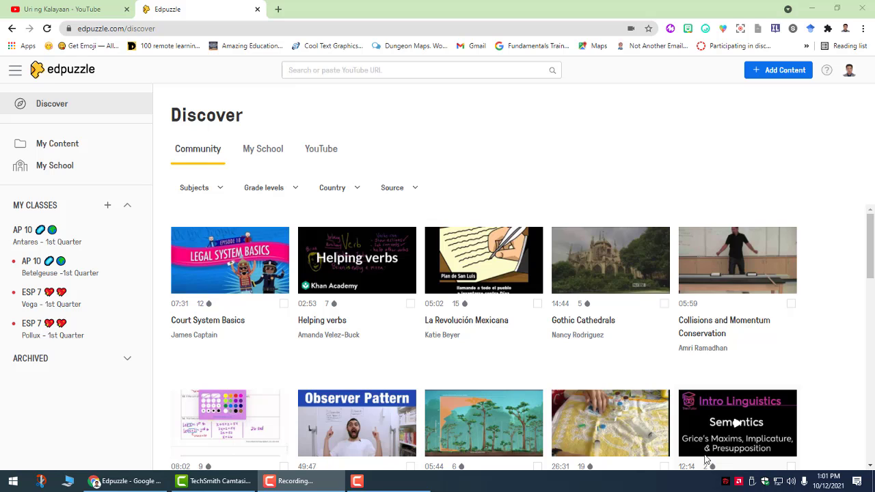
Open Edpuzzle's Upload your videos page from Add Content and cancel the file picker without choosing a file
click(778, 76)
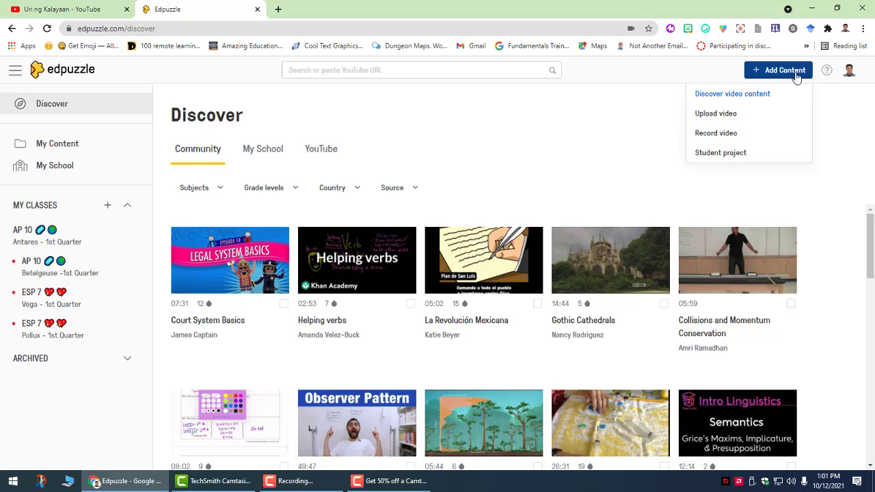
click(745, 116)
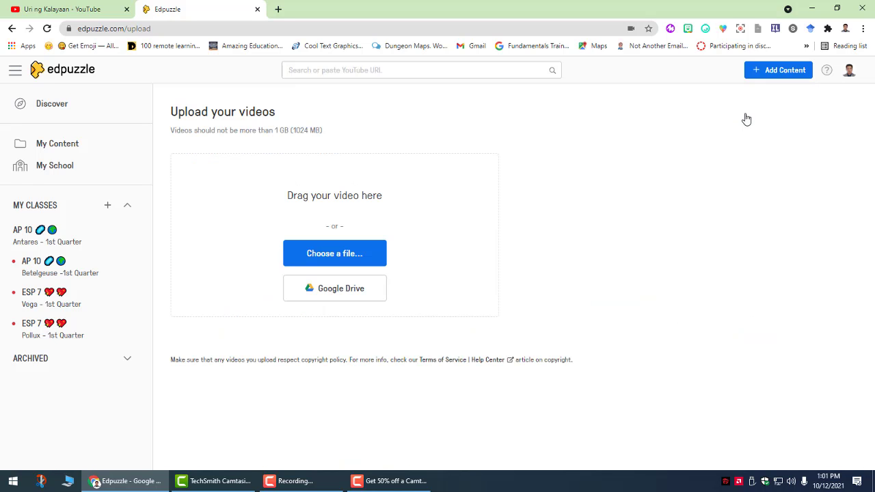
click(367, 258)
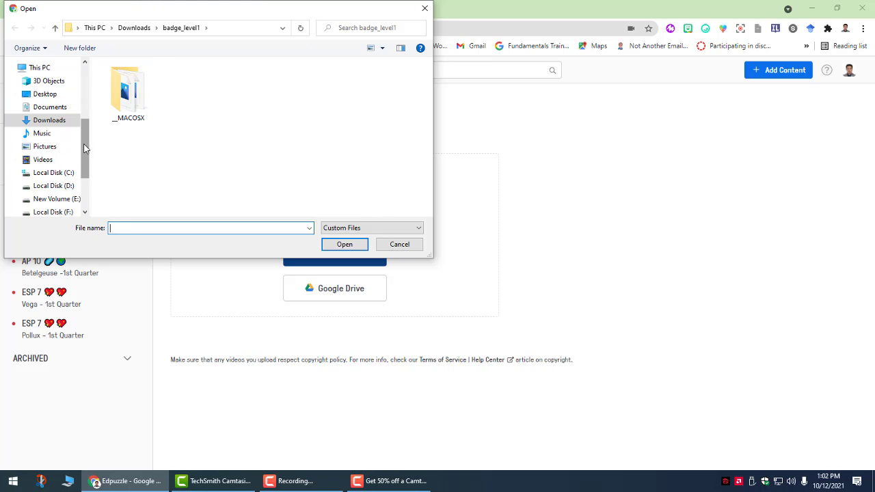
drag(86, 149, 84, 190)
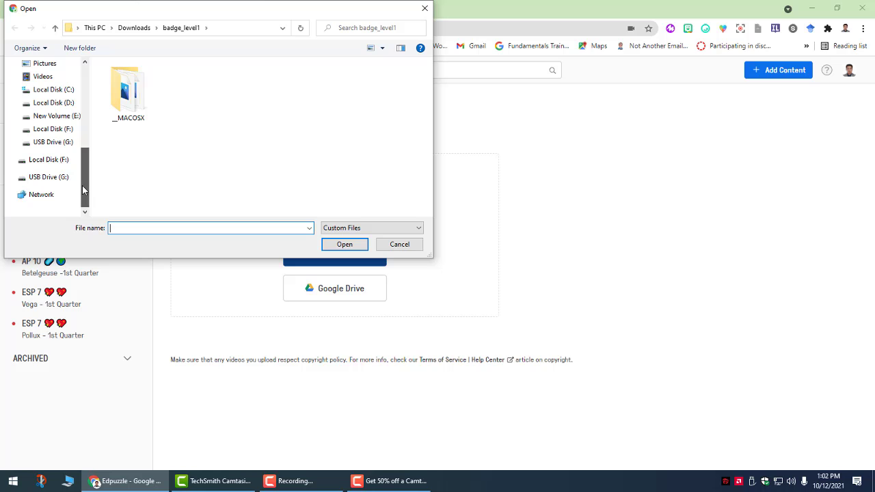
click(400, 244)
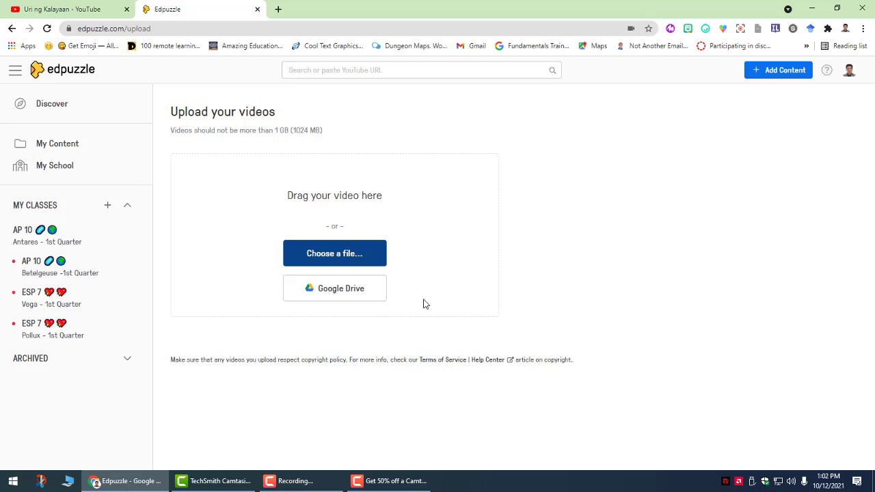
Import '3. Calabarzon March - QSMV' from Google Drive, cancel it while preparing, and reopen Add Content
click(359, 290)
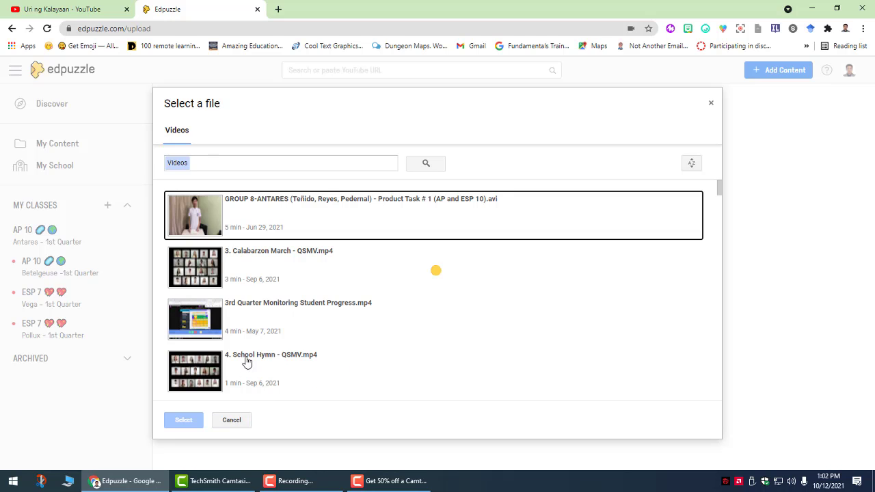
click(209, 271)
click(185, 419)
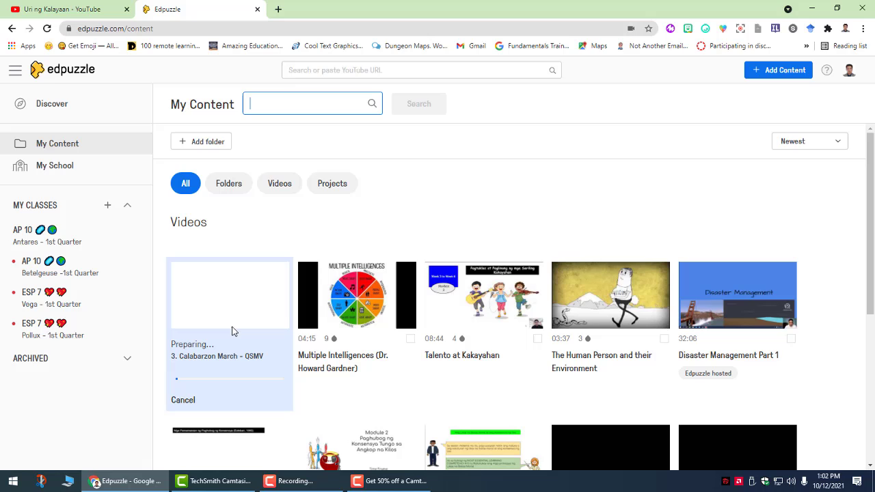
click(179, 403)
click(773, 71)
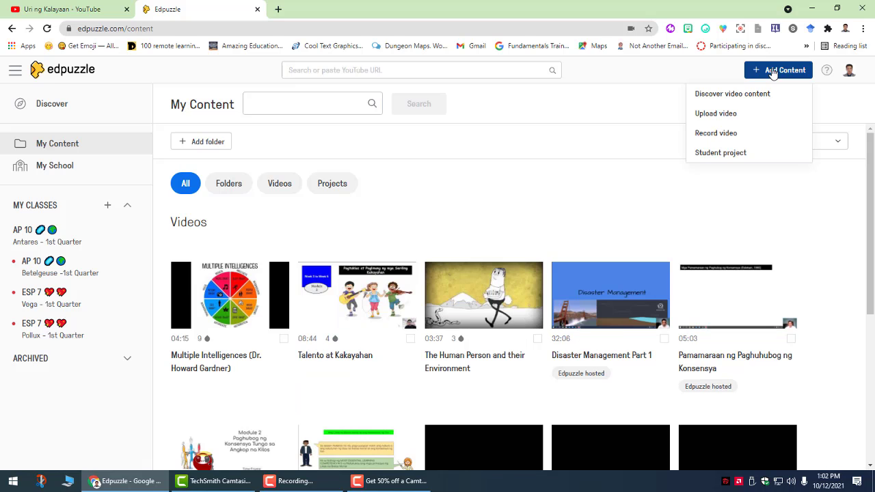
Open the Record video panel, review its Tab/Desktop/Camera options, then close it
click(725, 138)
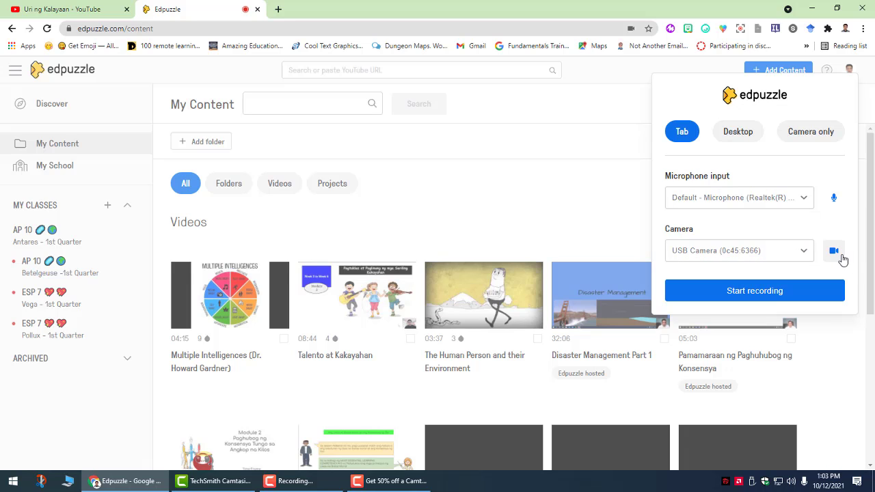
click(791, 300)
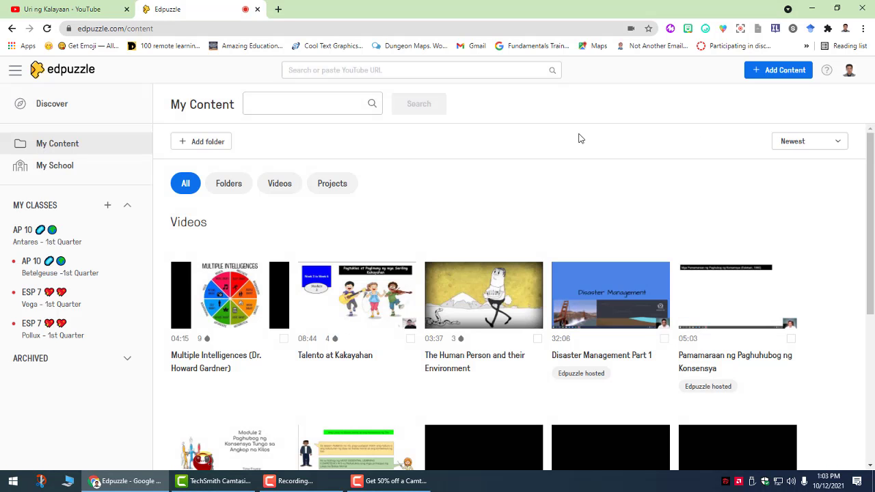
Show the recent links under 'Search or paste YouTube URL', dismiss them, and bring them back
click(398, 72)
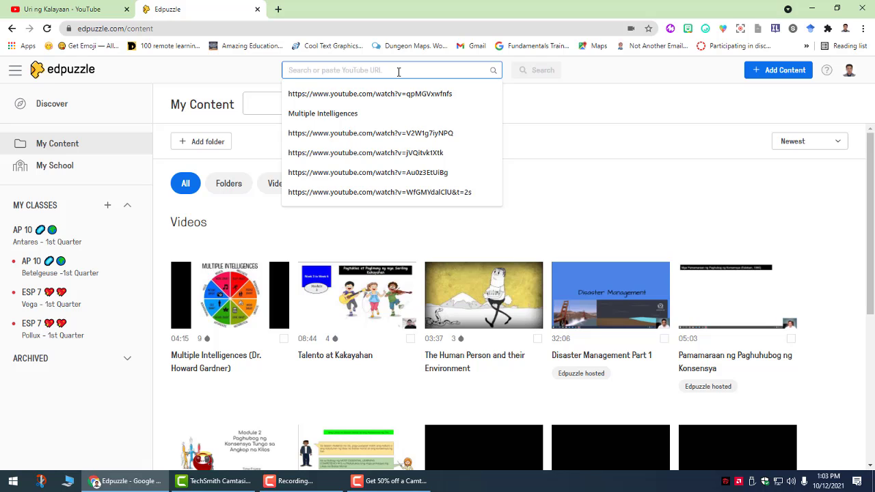
click(537, 106)
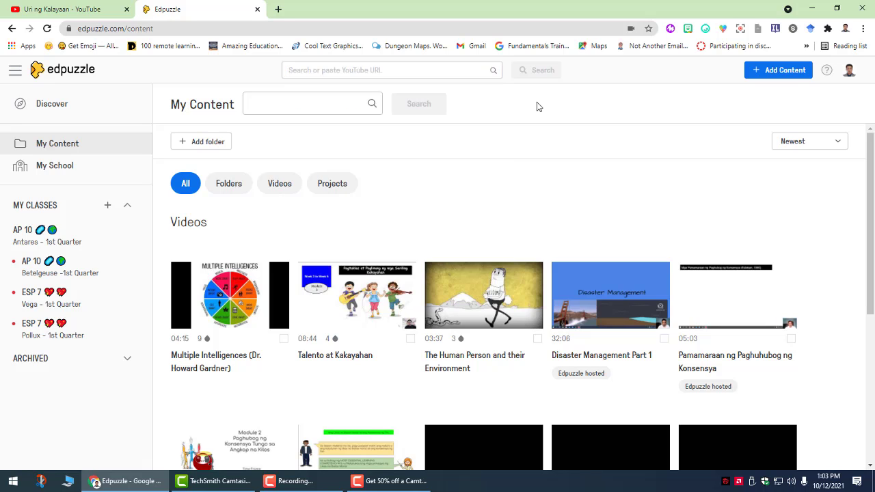
click(349, 72)
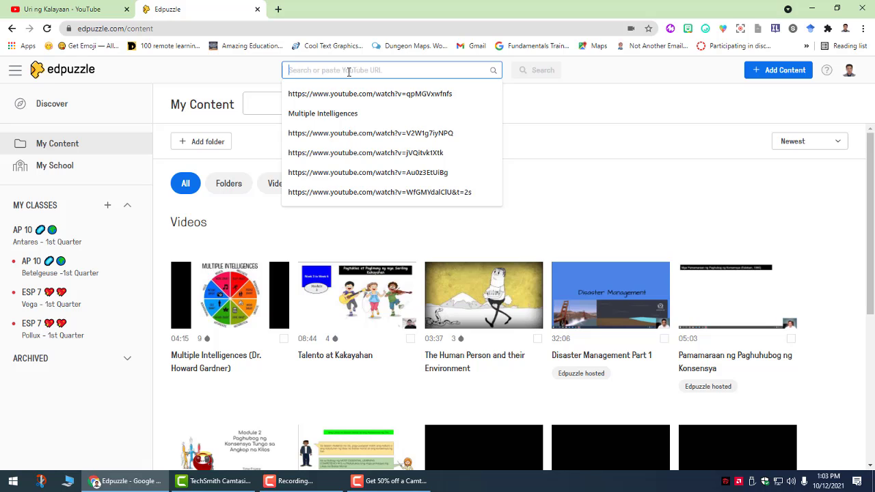
On YouTube, search 'uri ng kalayaan', open the first result and select its URL
click(56, 8)
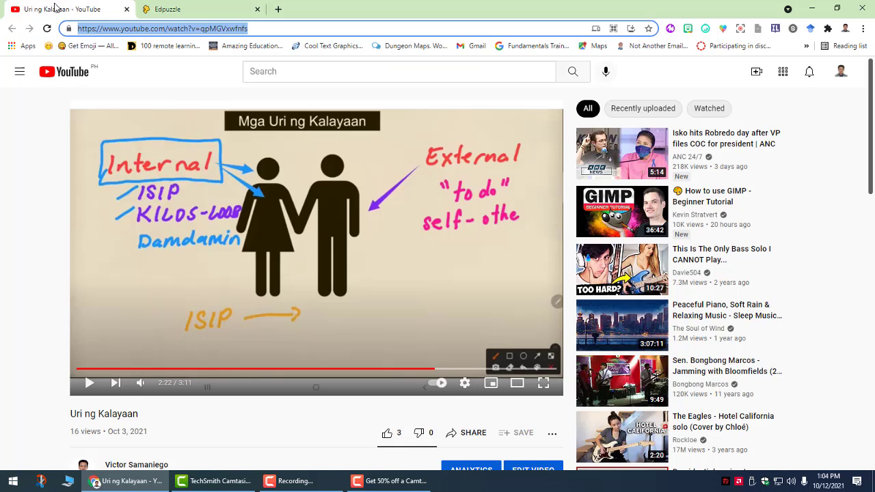
click(295, 75)
text(M)
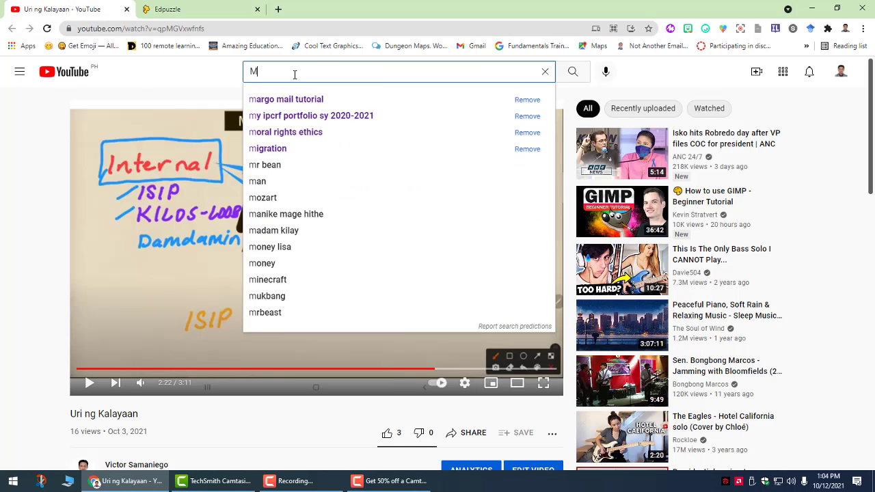
text(ga)
key(BackSpace)
key(BackSpace)
key(BackSpace)
key(BackSpace)
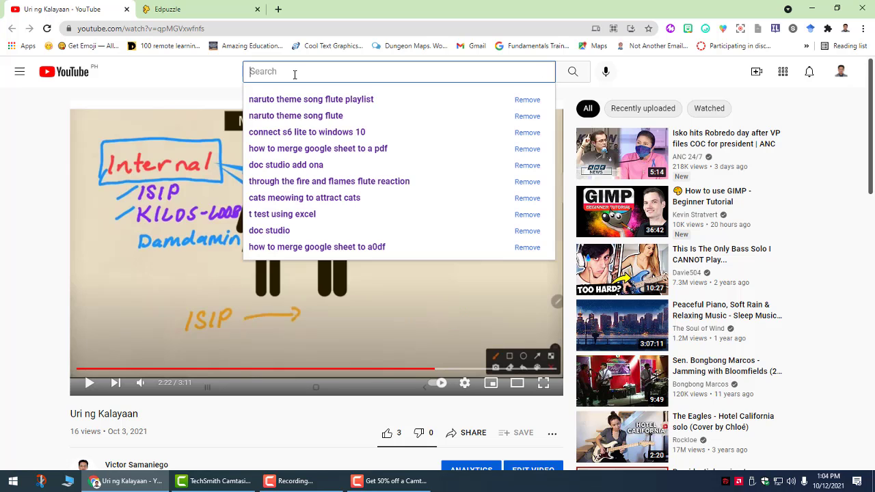
text(Uti n)
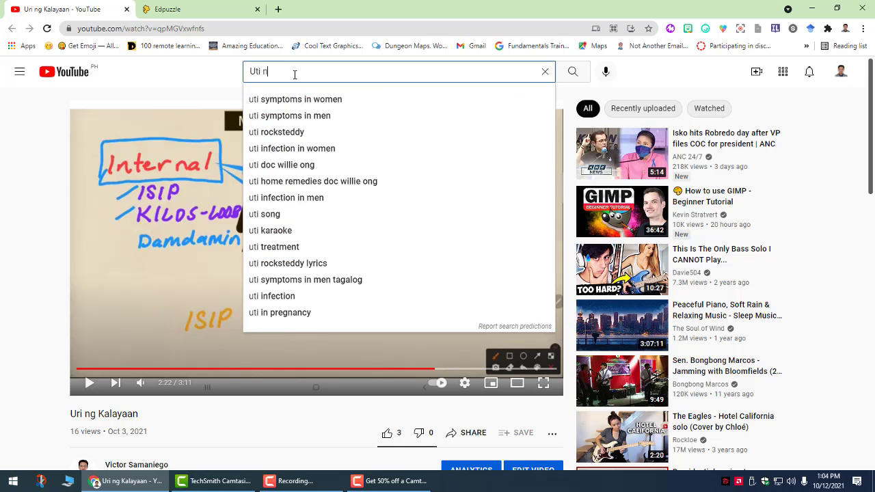
key(BackSpace)
key(BackSpace)
key(BackSpace)
text(ro)
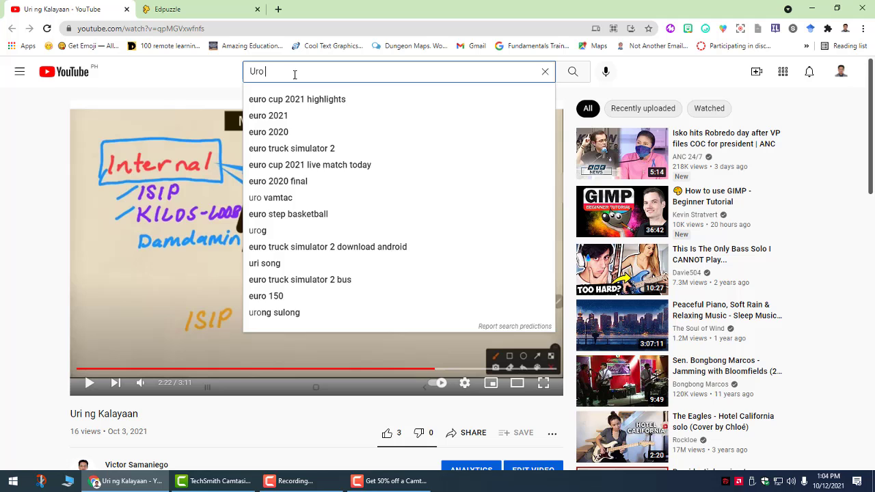
key(BackSpace)
text(i)
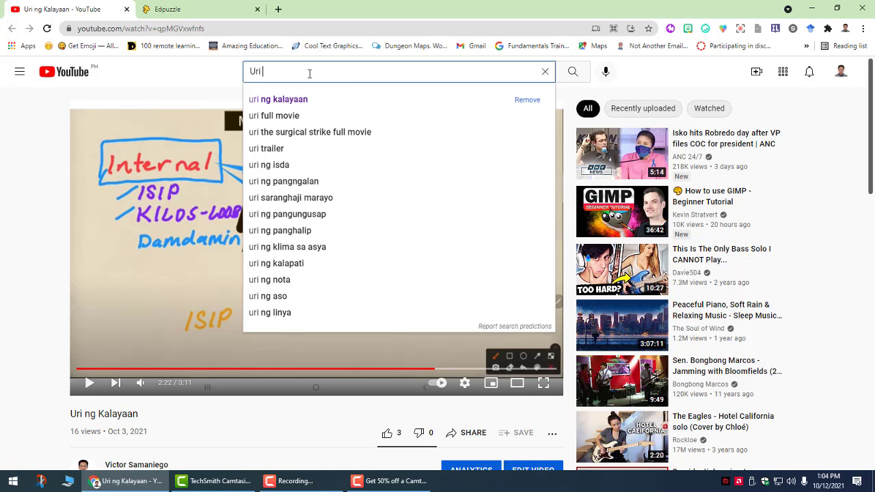
click(297, 103)
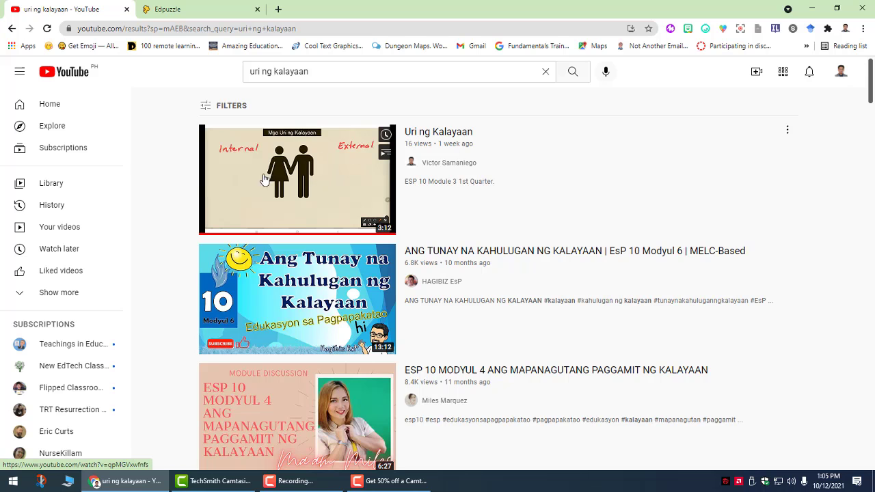
click(443, 140)
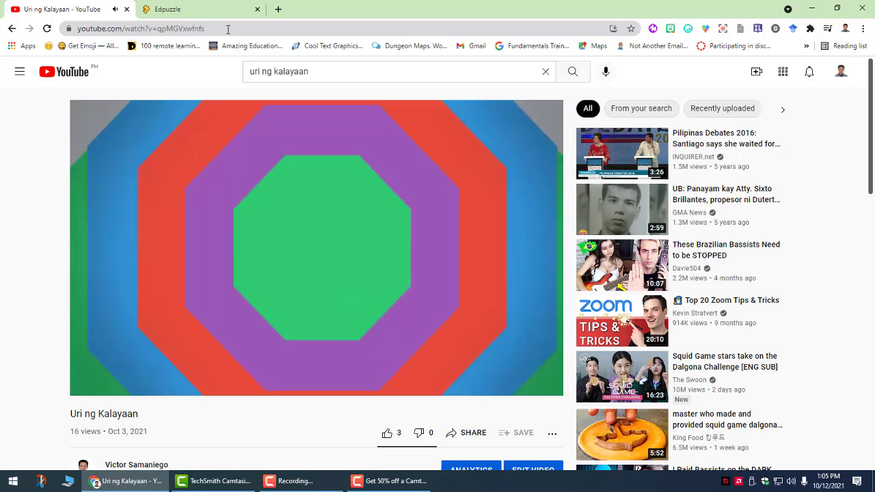
click(228, 30)
key(ctrl+c)
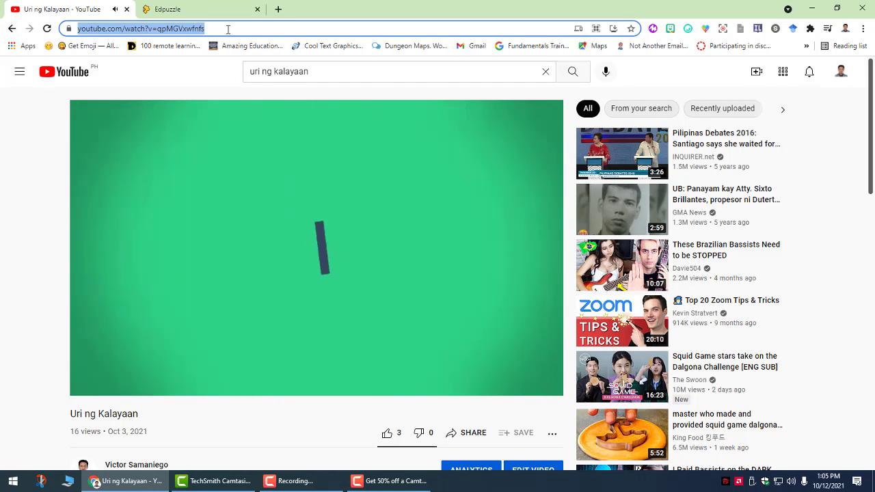
Paste the Uri ng Kalayaan URL into Edpuzzle's search to load it, then check the blocked Voiceover option
click(198, 8)
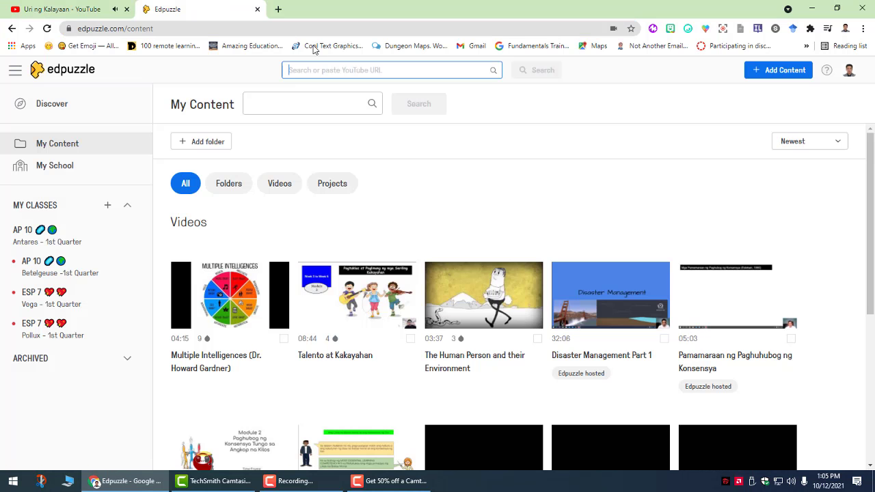
click(319, 71)
click(92, 8)
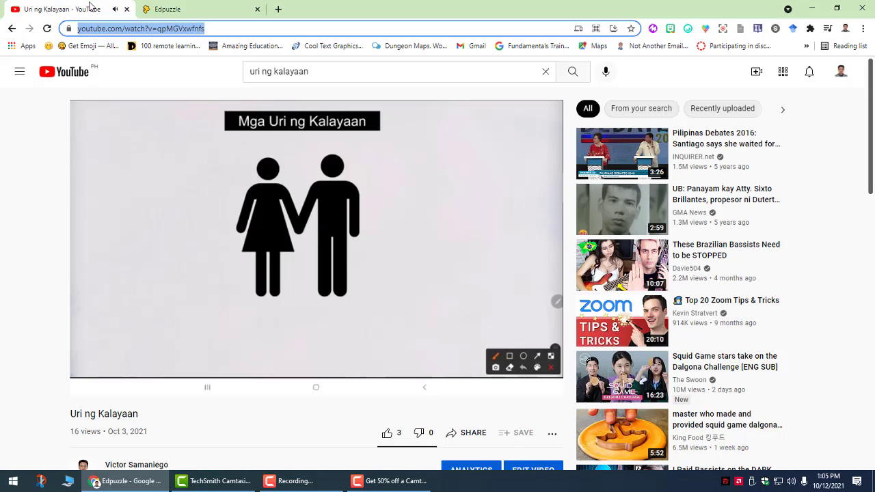
click(127, 9)
click(352, 69)
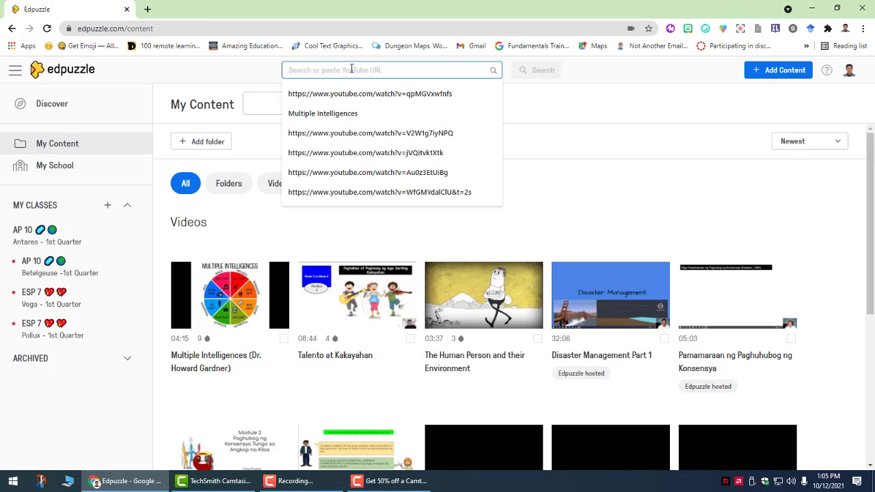
key(ctrl+v)
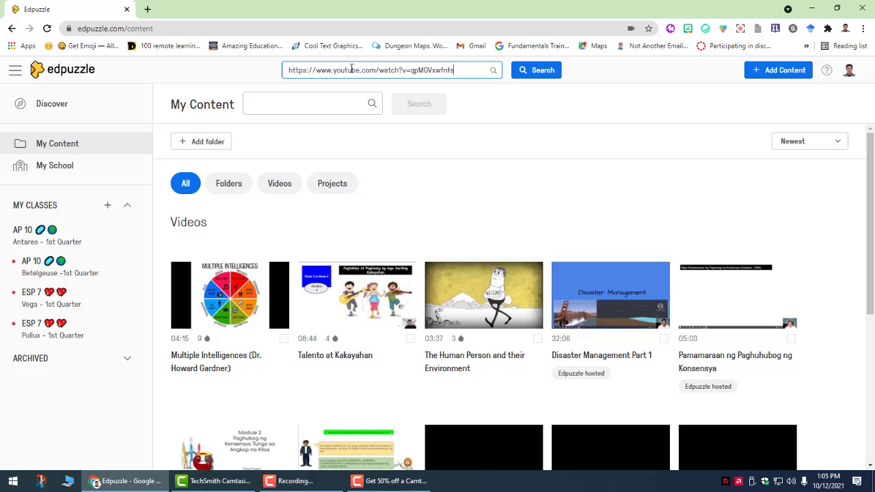
click(541, 71)
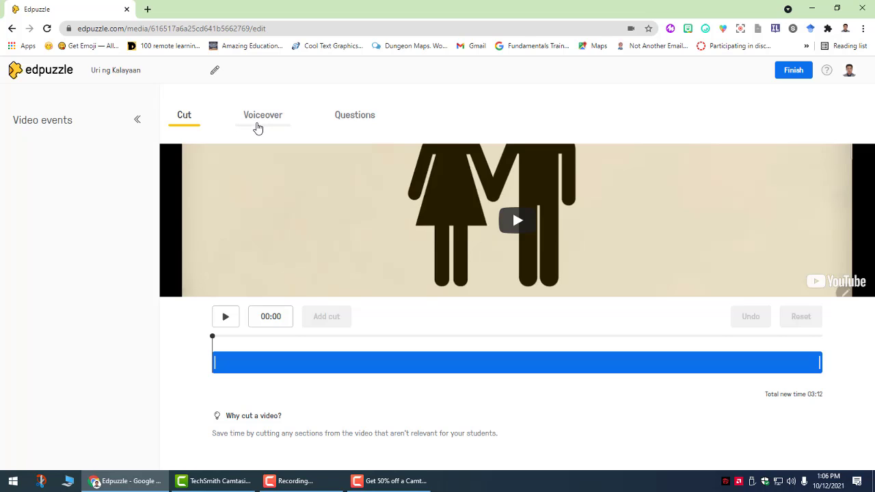
click(258, 129)
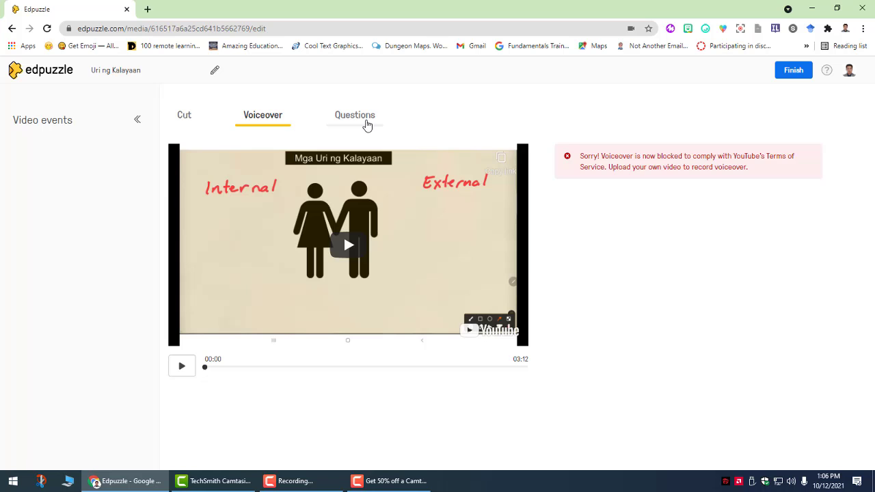
Show the multiple-choice, open-ended and note options for the Uri ng Kalayaan video
click(365, 125)
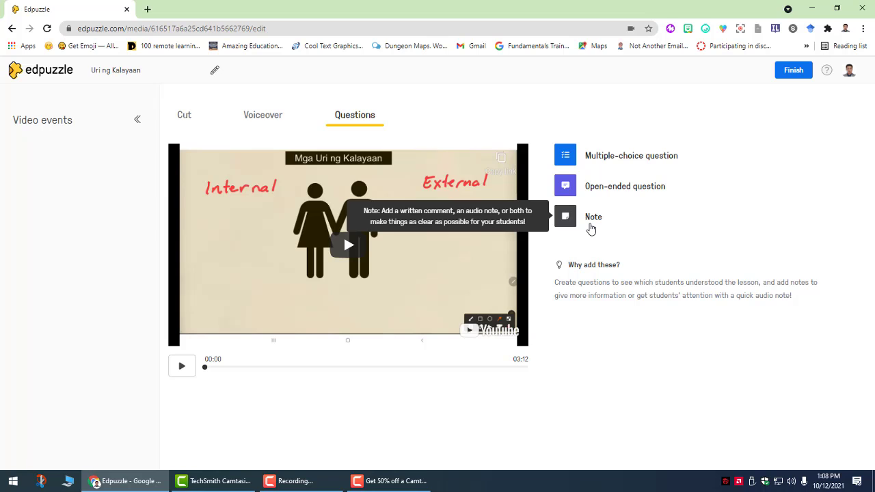
Add a Note at 00:00 of the Uri ng Kalayaan video
click(591, 229)
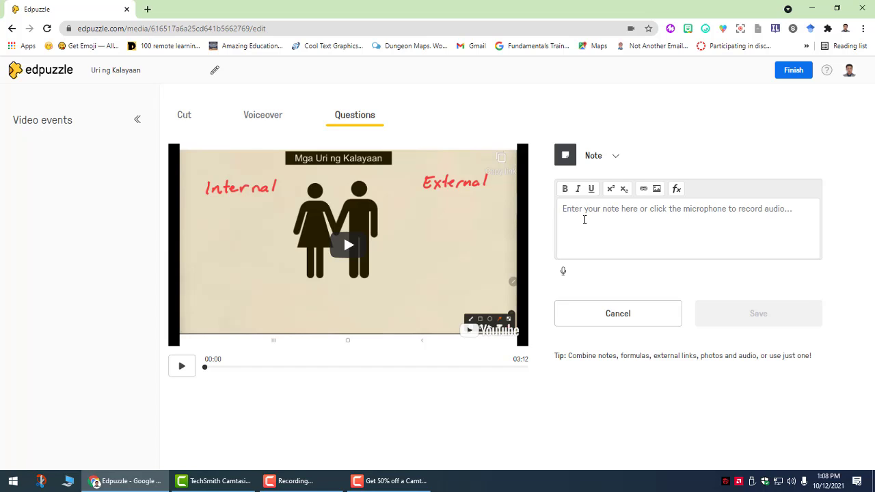
Type 'In this video, you will be introduced to other names / classifications of freedom' into the note
text(Inte)
key(BackSpace)
key(BackSpace)
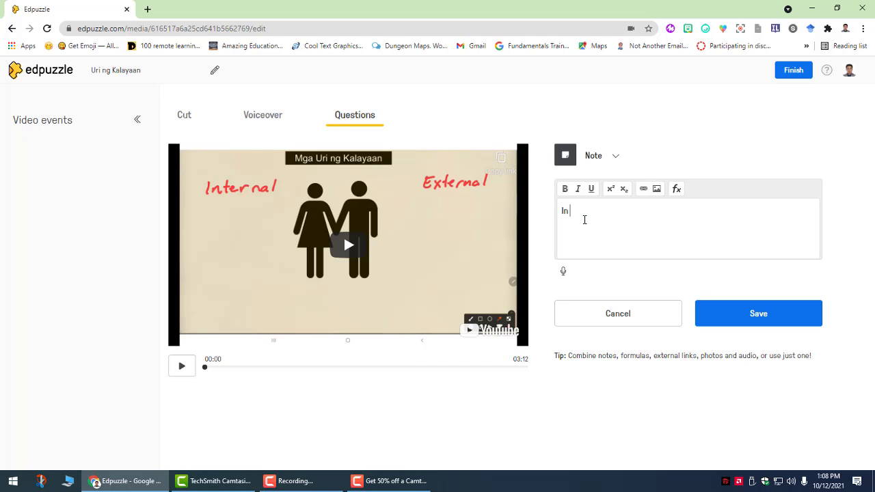
text(this video, you will be introduce)
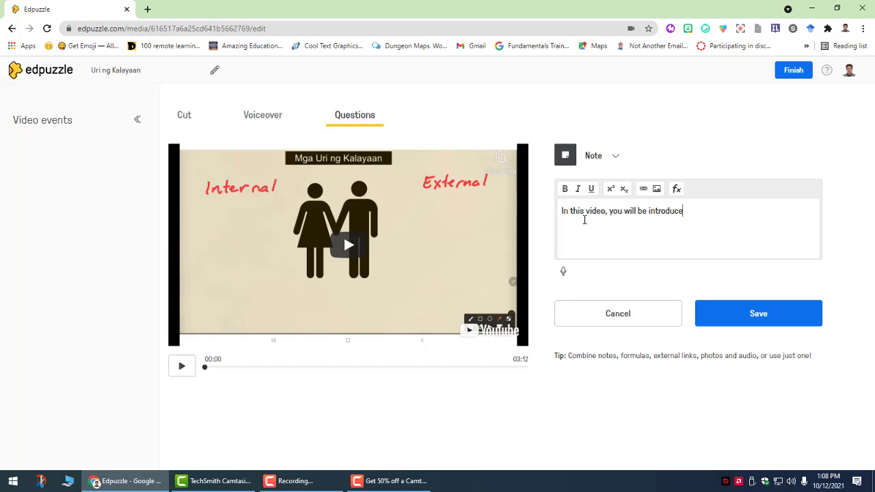
text(d to other names / classi)
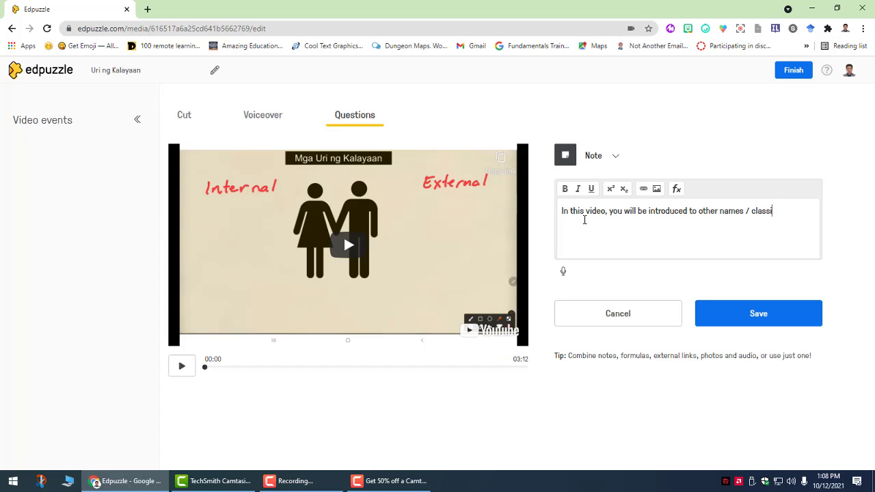
text(fications of freedom.)
Save the classifications-of-freedom note at 00:00 and close its preview
click(748, 315)
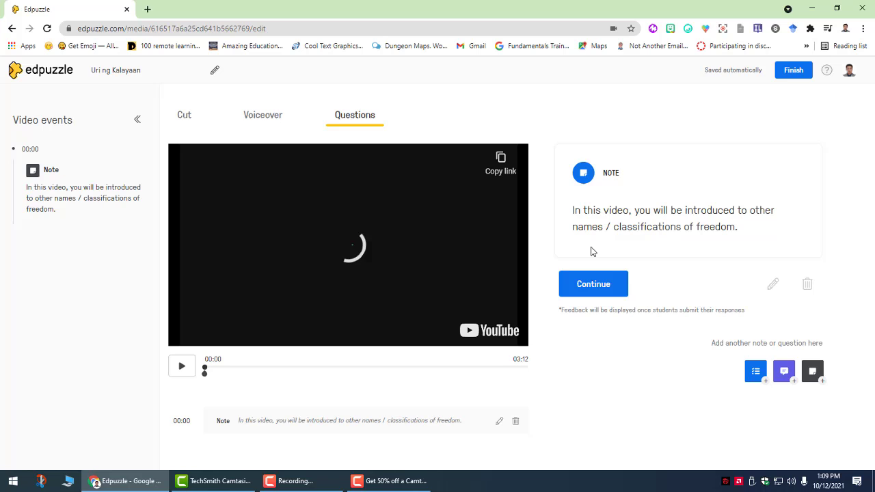
click(592, 289)
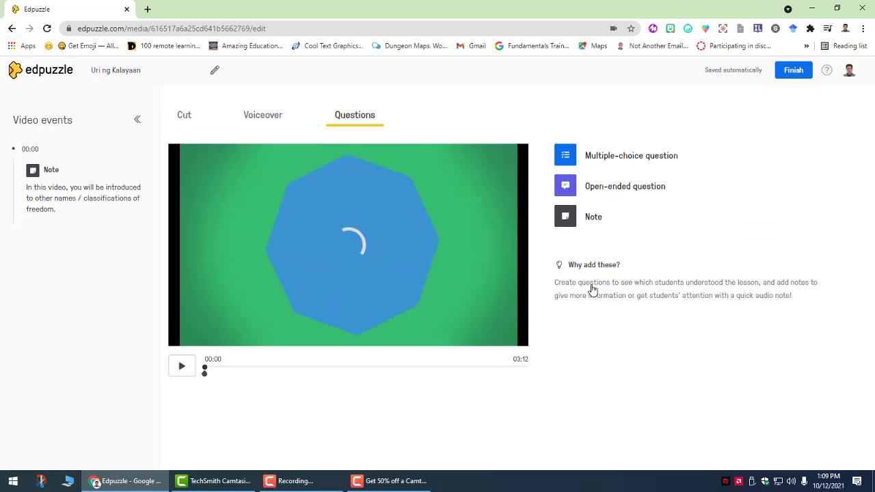
Pause the Uri ng Kalayaan preview and cue the video to 00:51
click(181, 372)
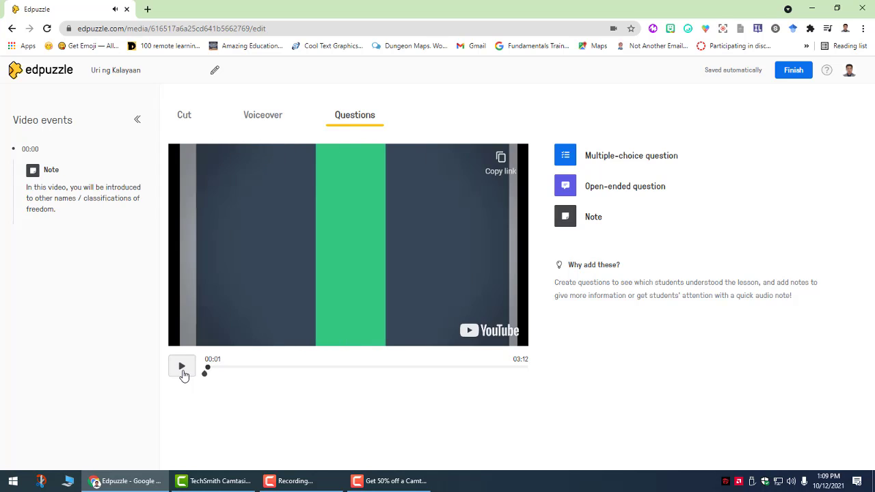
drag(206, 368, 292, 381)
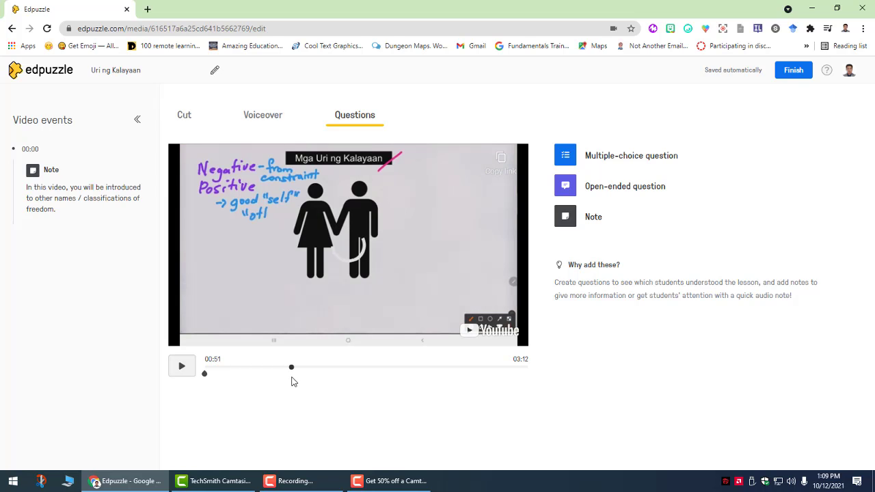
Write the 00:51 multiple-choice question 'What type of freedom is manifested in this situation?' with the Naruto pandemic scenario
click(609, 158)
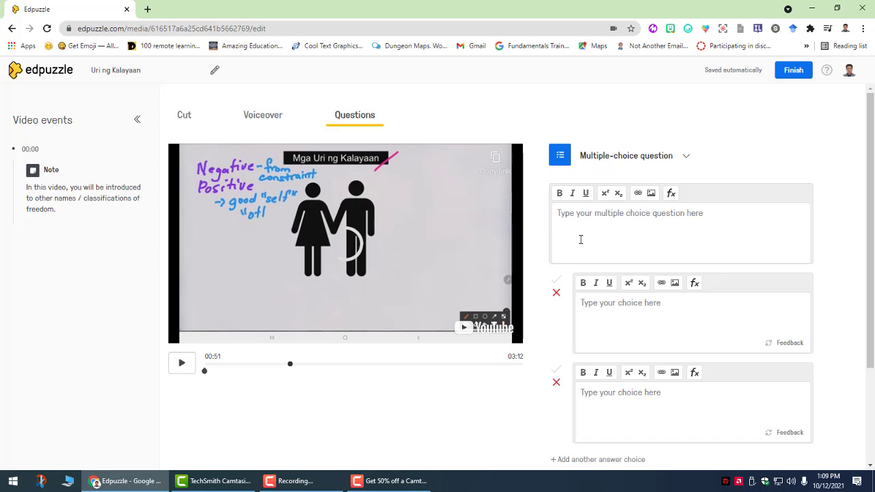
text(What type o)
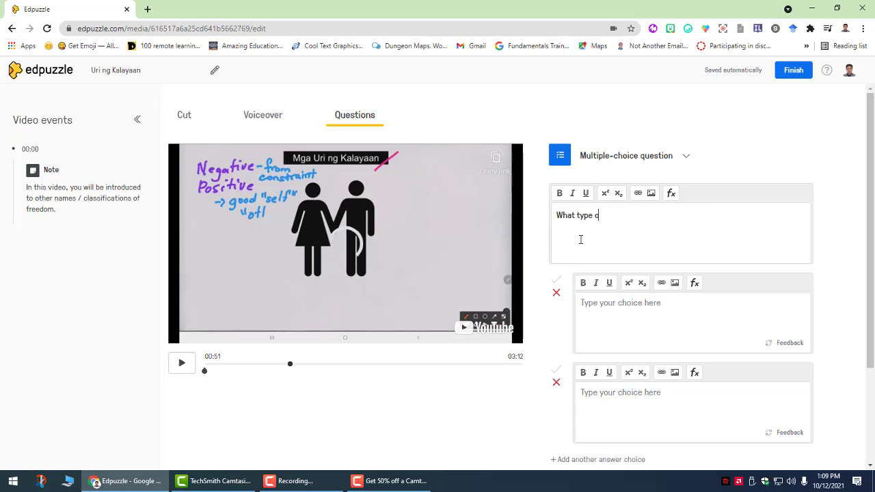
text(f freedom )
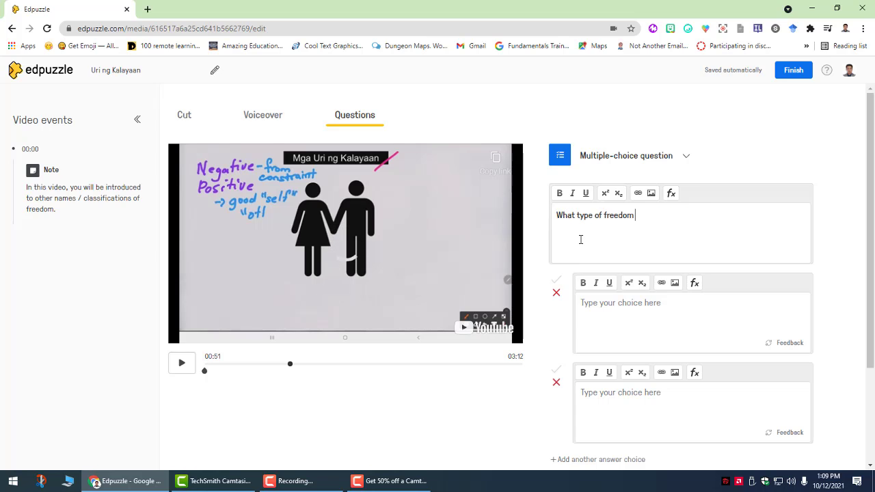
text(is manifested n)
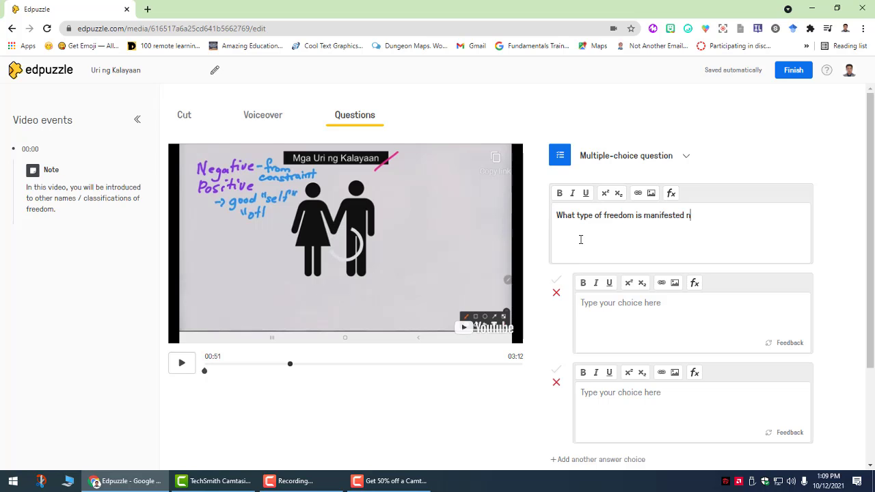
key(BackSpace)
text(in this situation? Na)
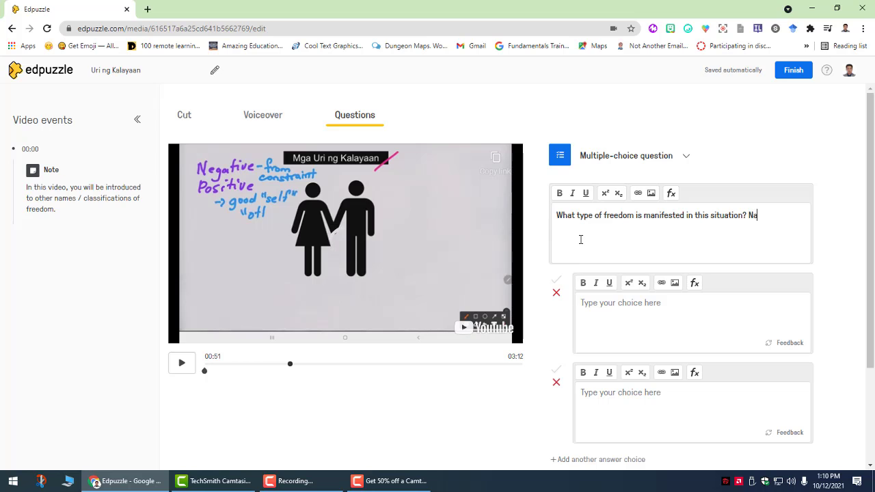
text(ruto was not a)
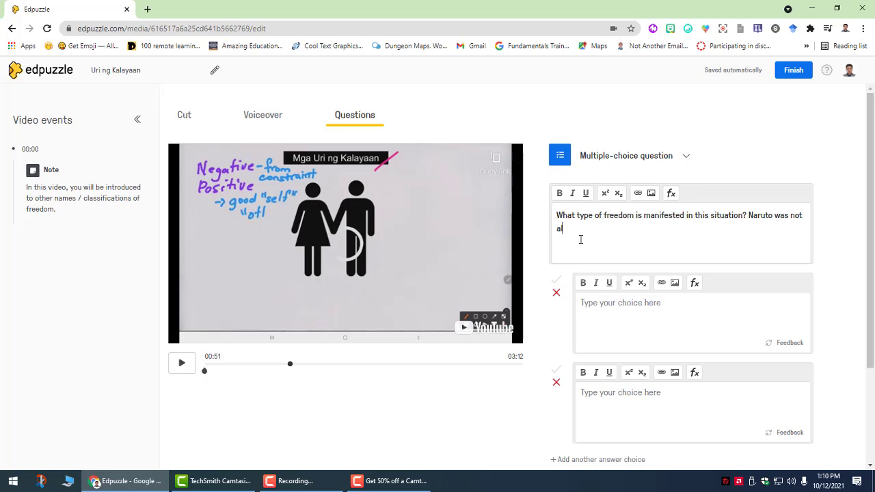
text(llowed by his)
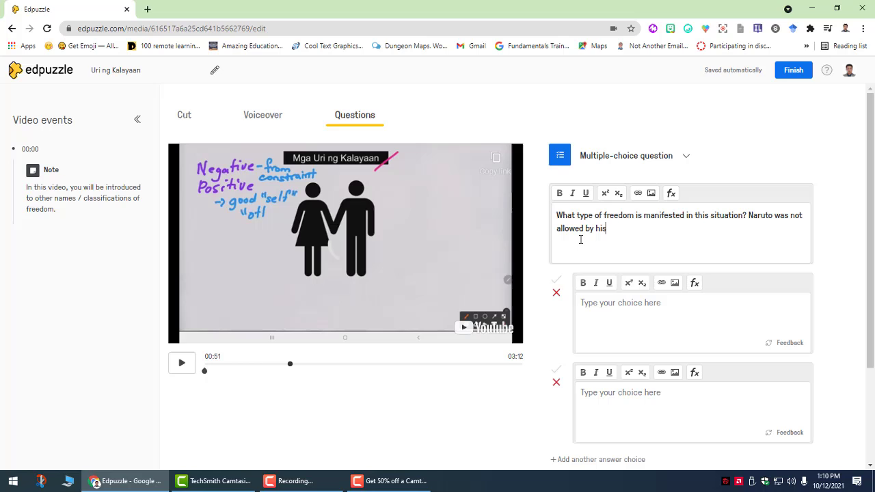
text( parents)
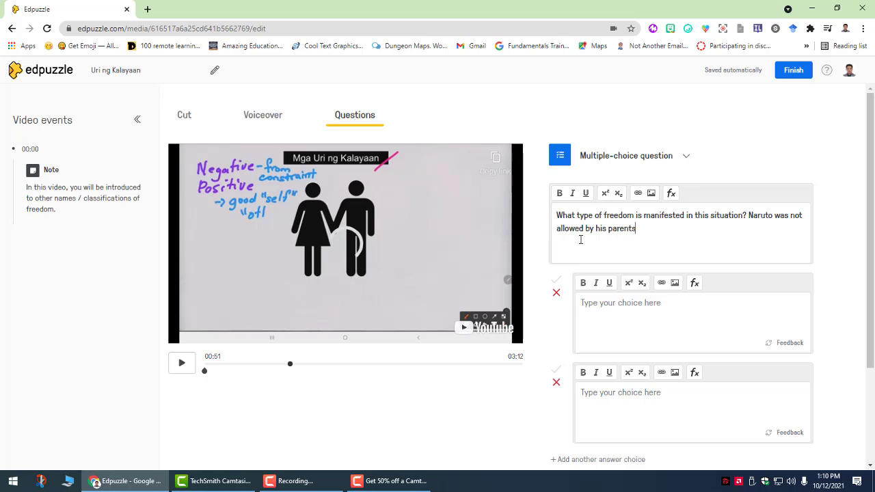
text( to go outside due to pand)
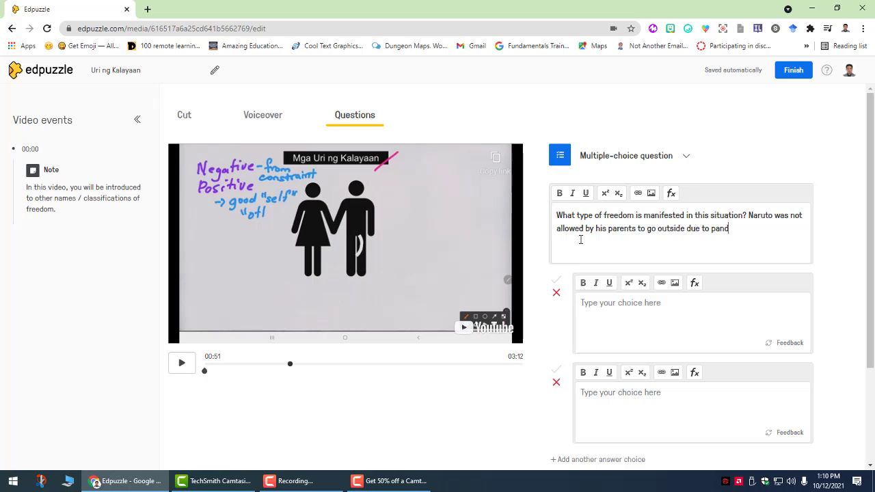
text(emic. Nar)
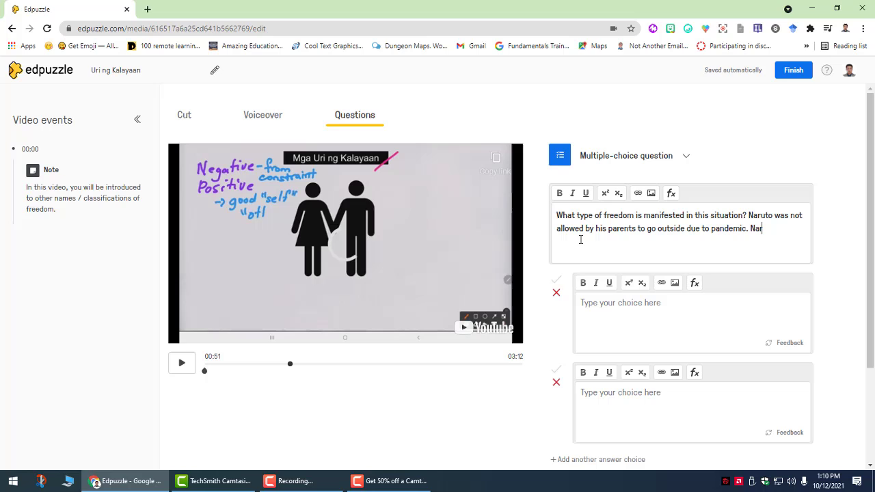
text(uto felt t)
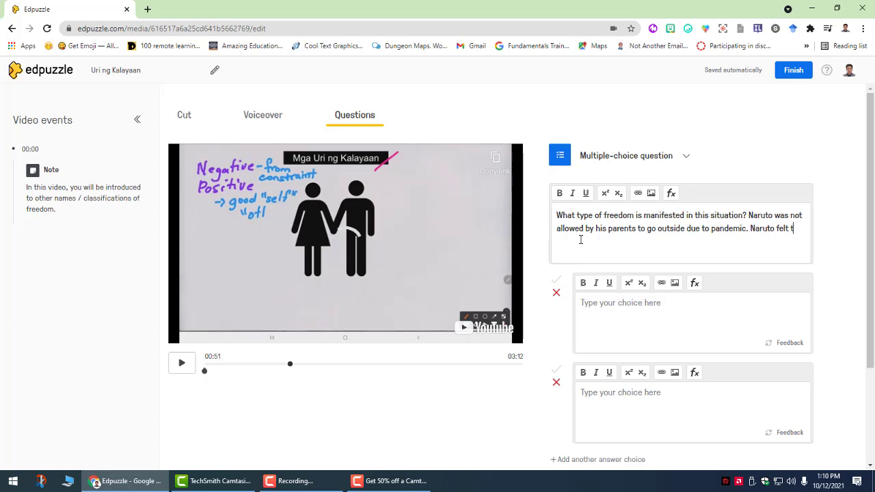
text(hat he h)
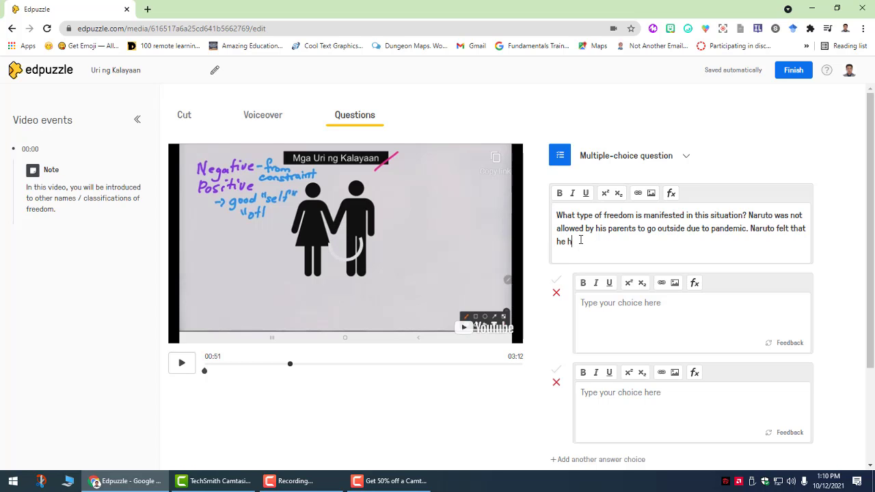
key(BackSpace)
text(is not free)
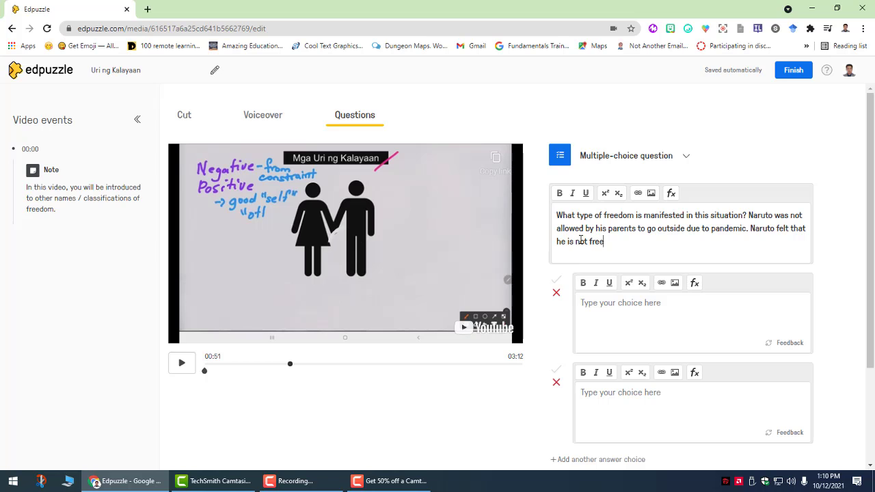
text(.)
Enter answer choices Positive Freedom and Negative Freedom, marking Negative Freedom as correct
scroll(627, 317, down, 1)
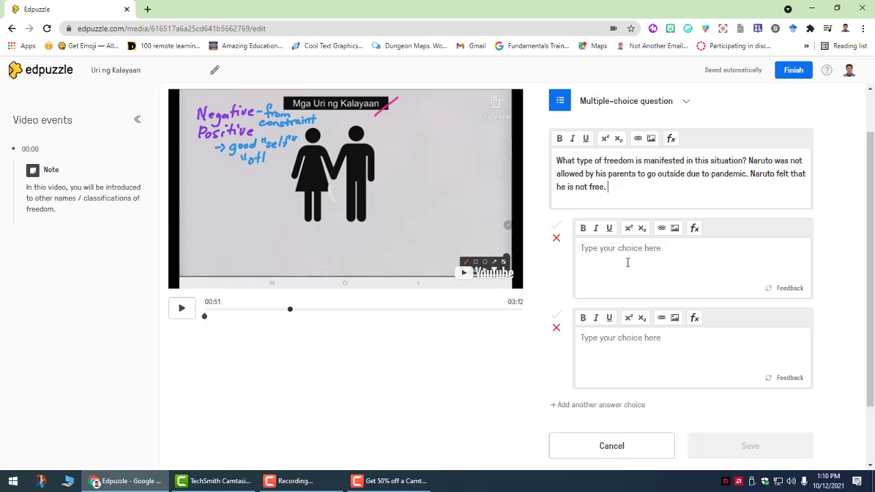
click(618, 261)
text(Po)
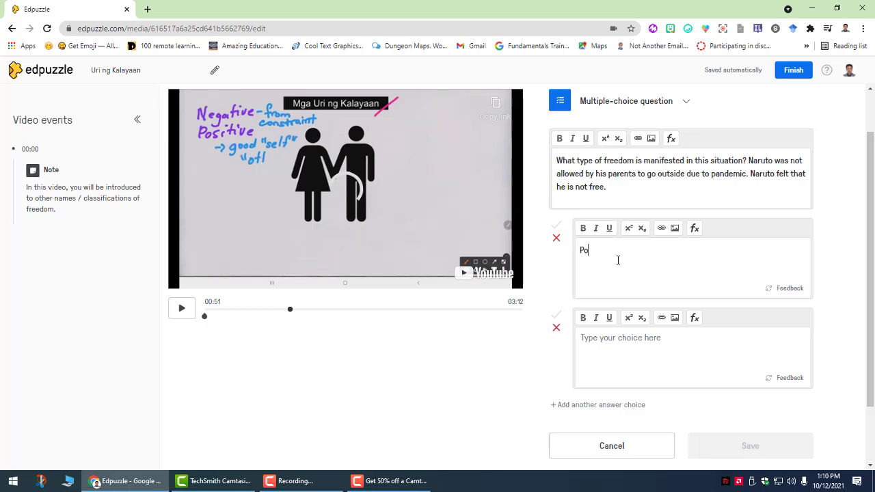
text(sitive Freedom)
click(581, 337)
text(Negaitve)
key(BackSpace)
key(BackSpace)
key(BackSpace)
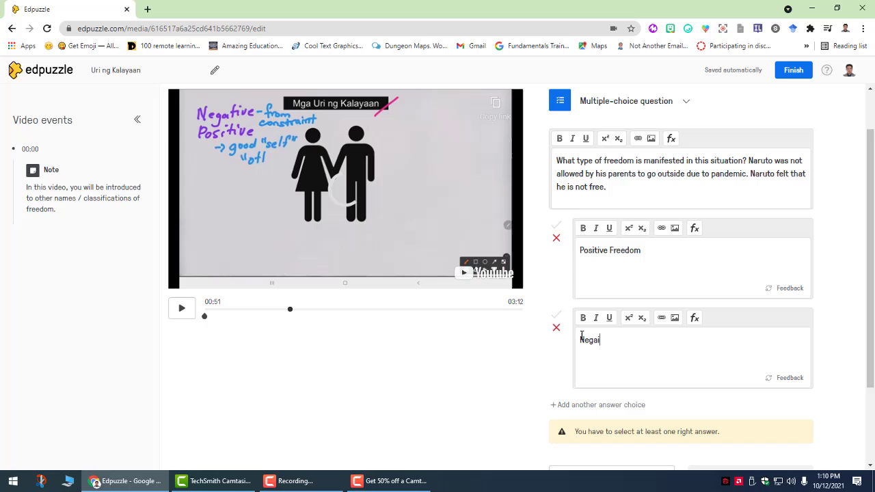
key(BackSpace)
text(tive Freedom)
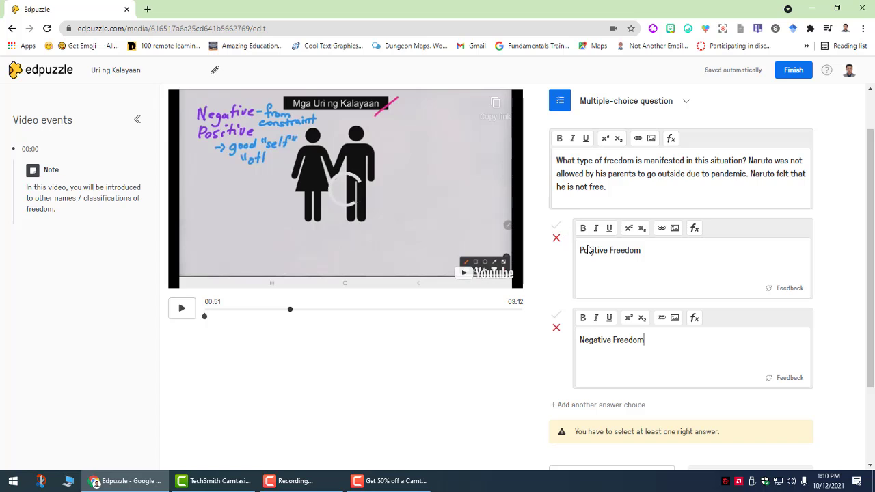
click(557, 317)
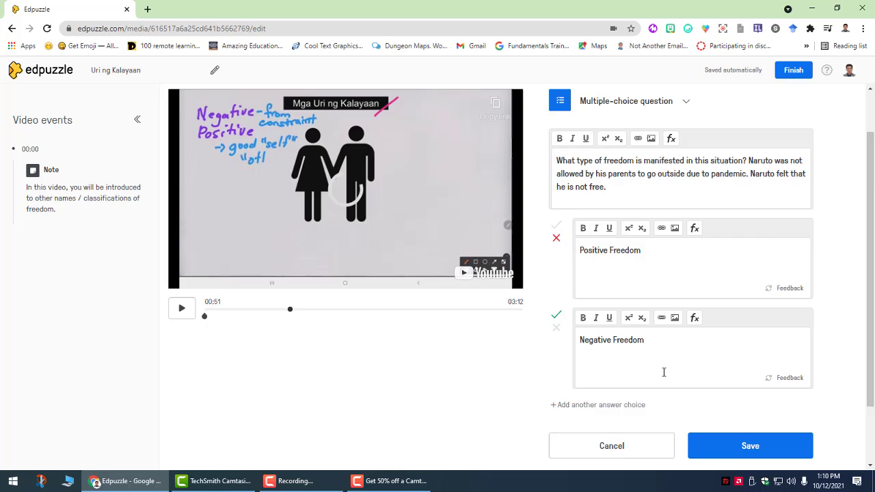
scroll(650, 362, down, 2)
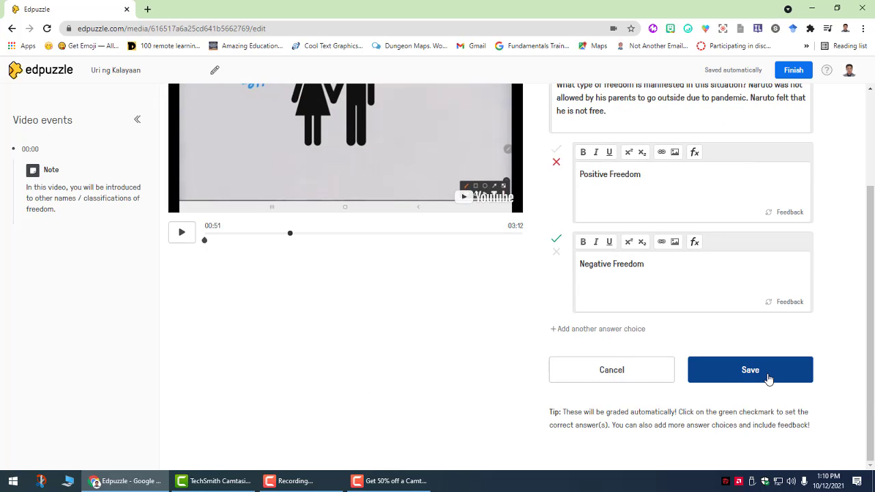
Save the 00:51 multiple-choice question and close its preview
click(766, 378)
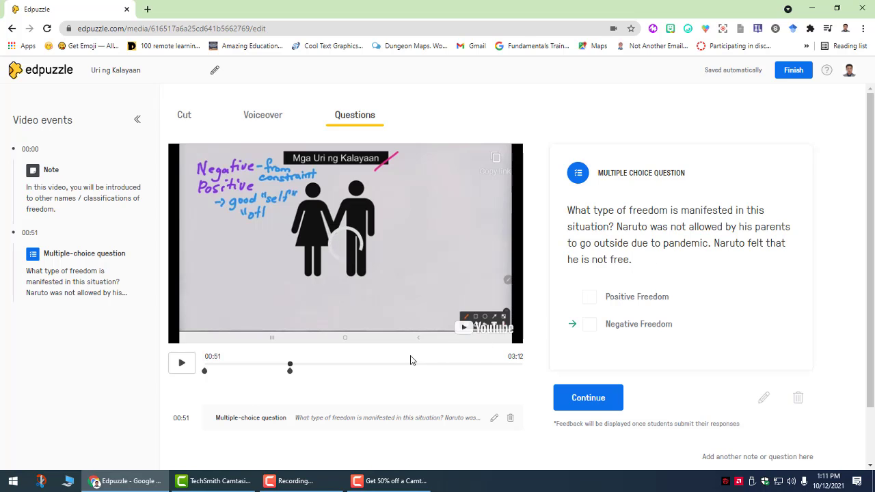
click(182, 363)
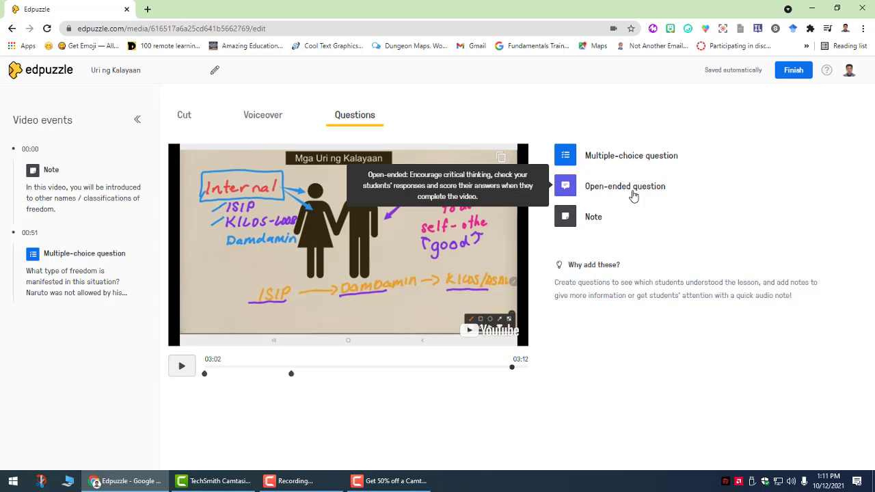
Write the 03:02 open-ended question 'Can we consider a person doing disservice to his/her fellows a free individual/person?'
click(634, 196)
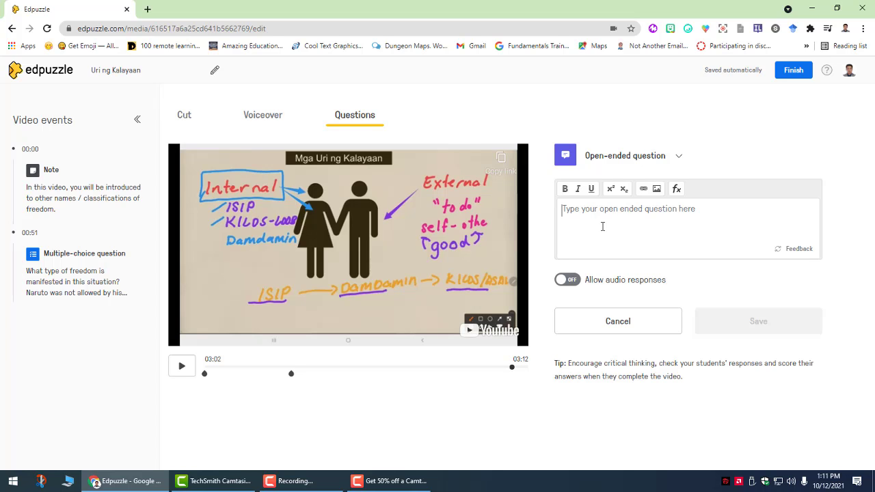
text(How)
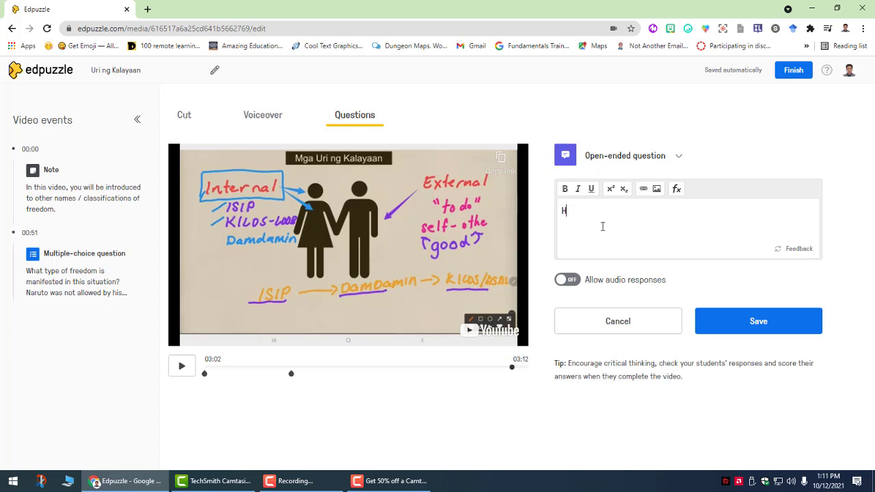
key(BackSpace)
key(BackSpace)
key(BackSpace)
text(Qan we consider a person doing d)
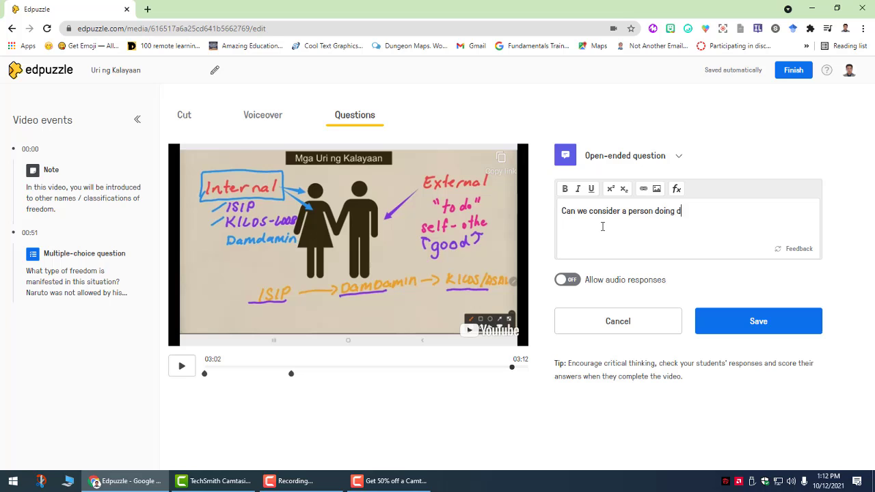
text(isservice to his / h)
text(er fel)
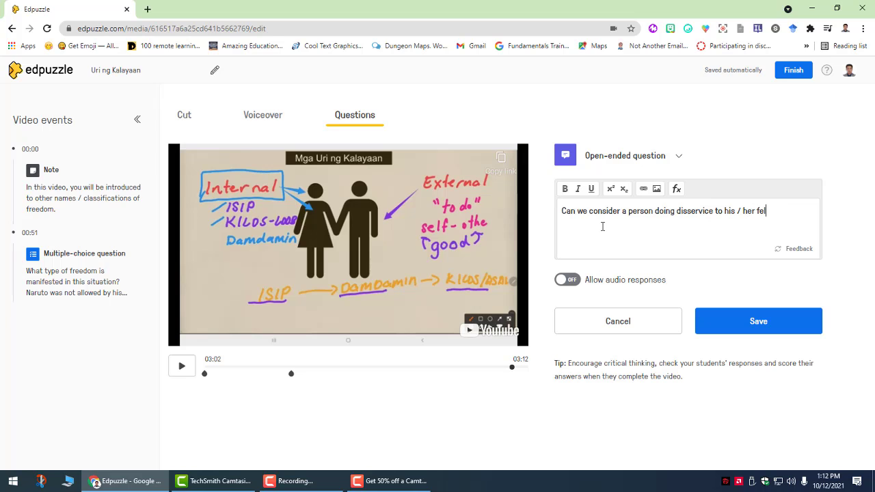
text(lows a free individual /person?)
Allow audio responses, save the open-ended question, and close its preview
click(574, 283)
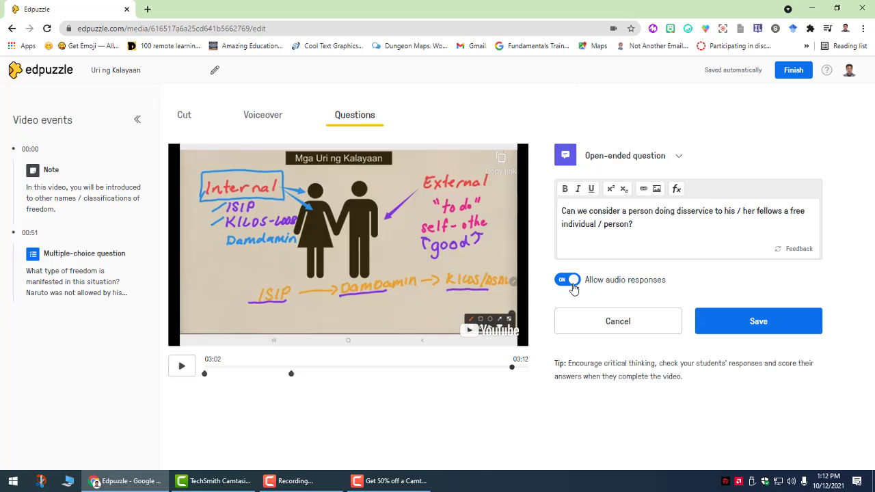
click(777, 331)
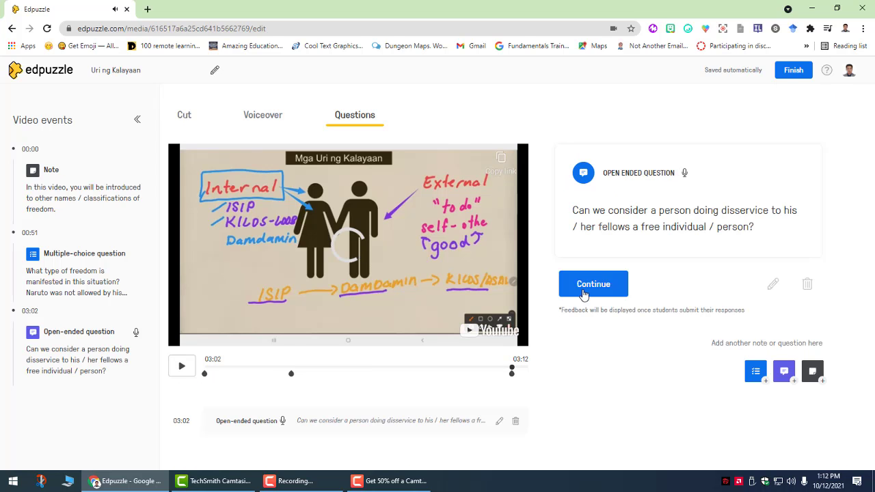
click(582, 290)
click(176, 365)
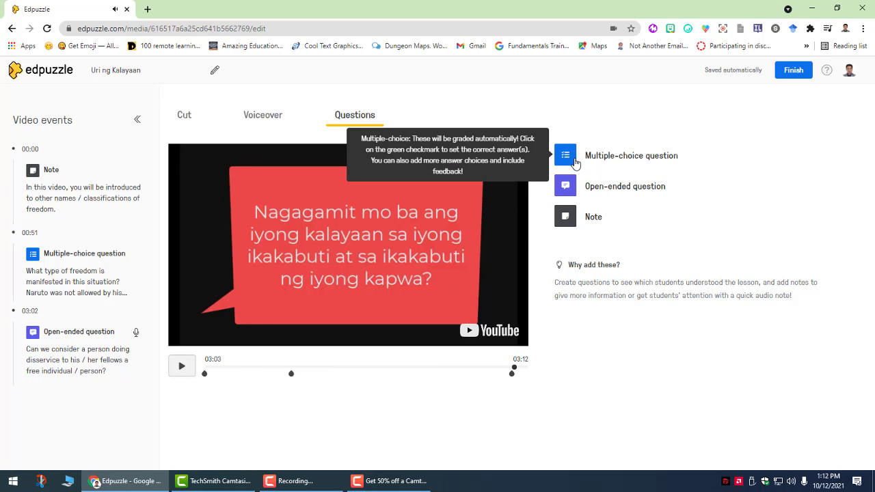
click(566, 193)
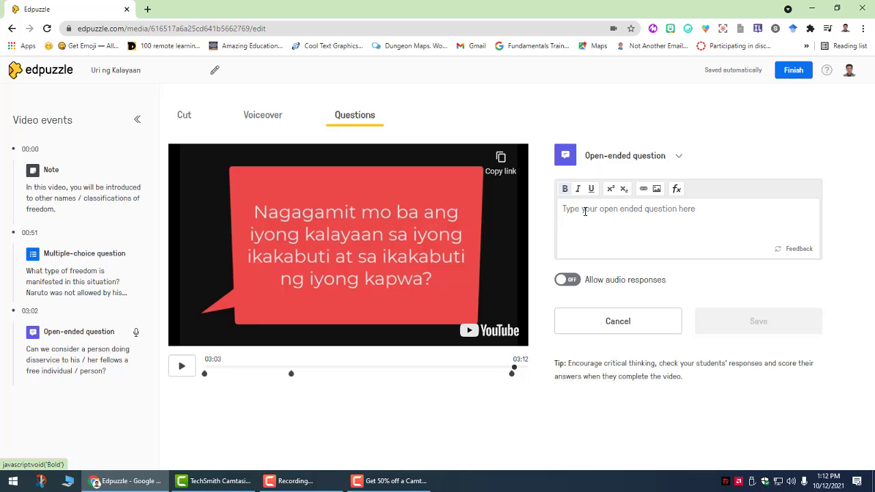
click(643, 190)
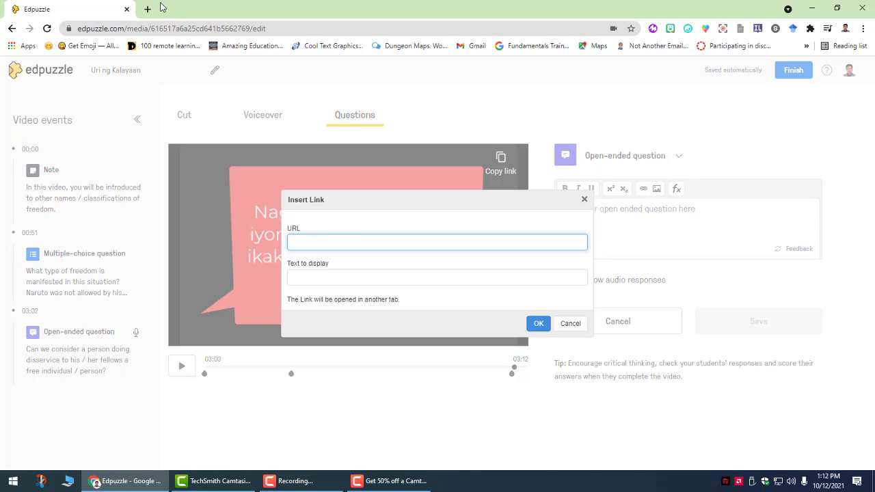
click(147, 10)
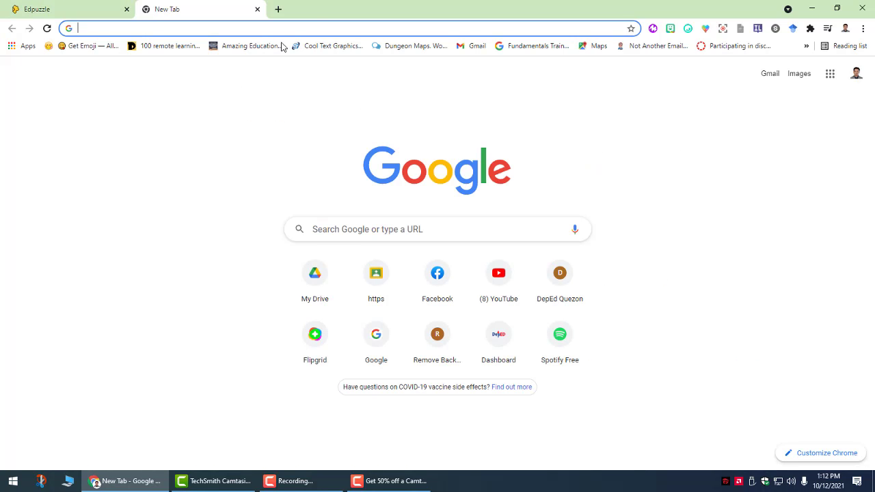
click(257, 10)
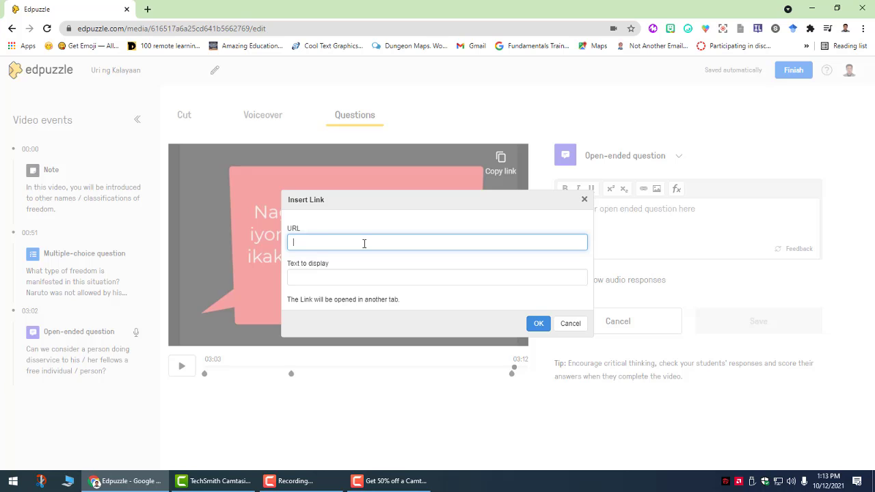
click(585, 199)
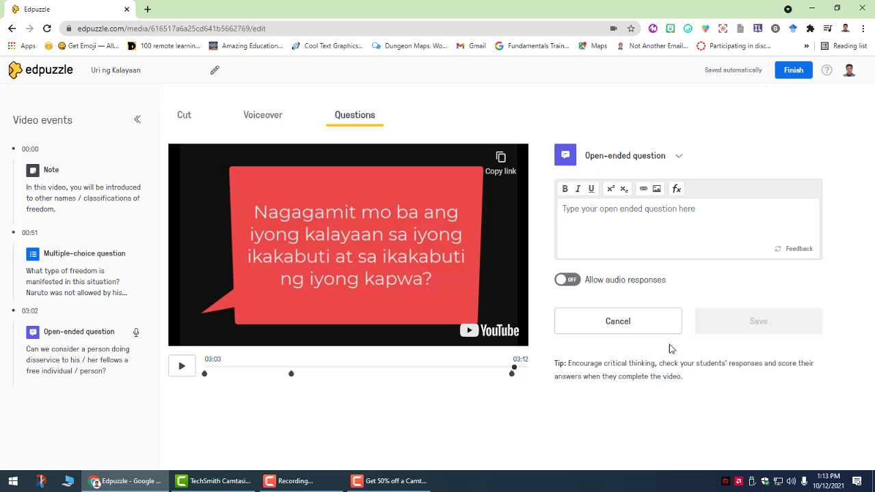
click(617, 320)
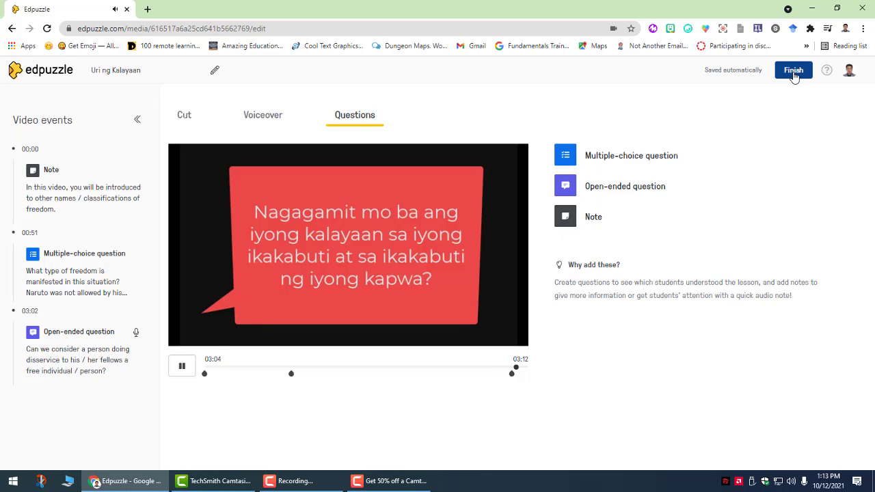